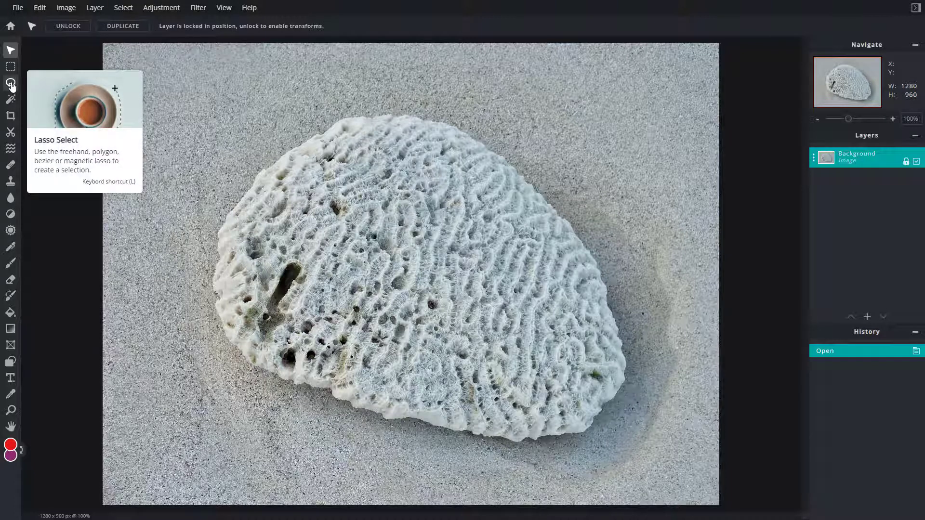
Hide the Background layer and draw a closed freehand lasso selection about 634 × 545 px in the canvas's upper left area
{"action": "left_click", "coordinate": [11, 83]}
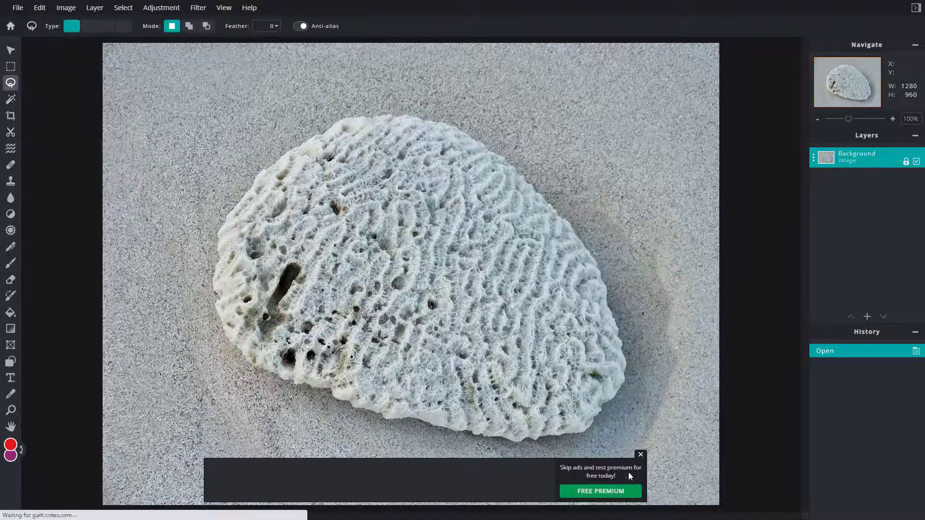
{"action": "left_click", "coordinate": [641, 456]}
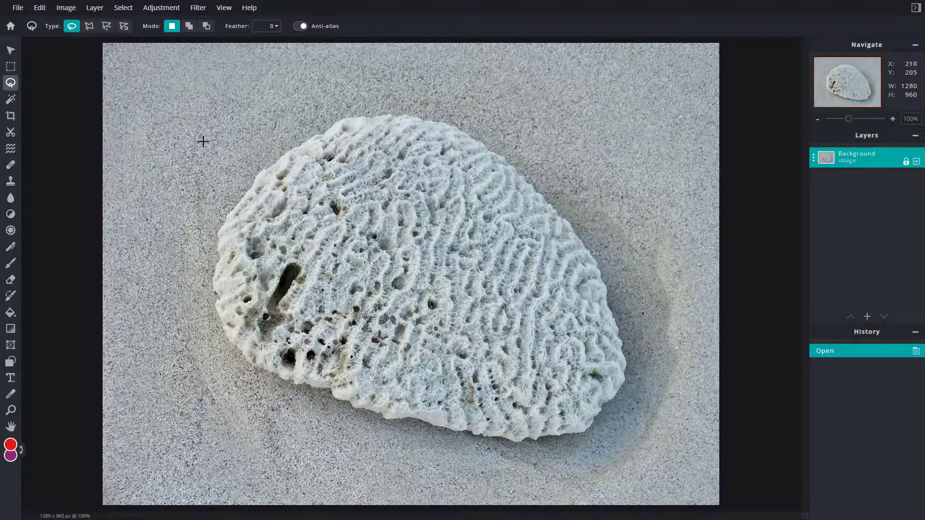
{"action": "left_click", "coordinate": [917, 162]}
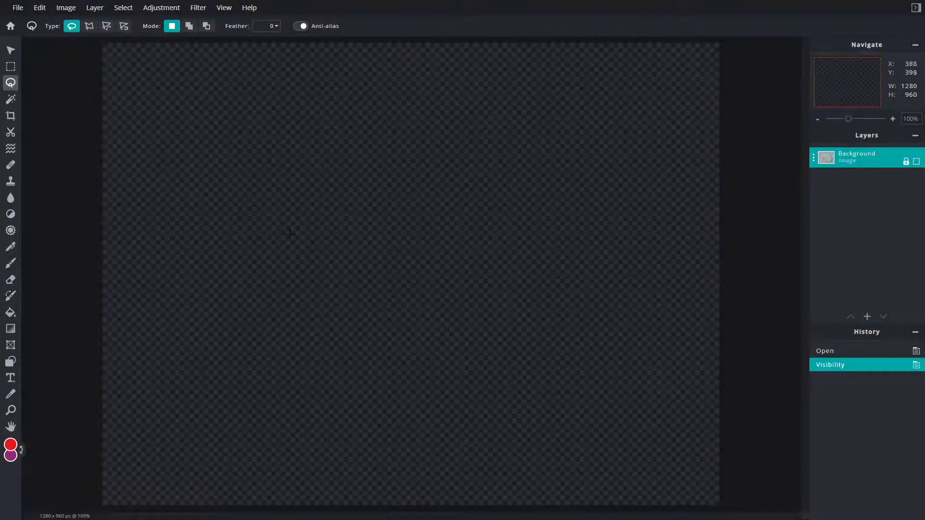
{"action": "mouse_move", "coordinate": [230, 152]}
{"action": "left_mouse_down"}
{"action": "mouse_move", "coordinate": [287, 88]}
{"action": "mouse_move", "coordinate": [420, 143]}
{"action": "left_mouse_up"}
{"action": "mouse_move", "coordinate": [412, 211]}
{"action": "left_mouse_down"}
{"action": "mouse_move", "coordinate": [428, 304]}
{"action": "mouse_move", "coordinate": [317, 275]}
{"action": "left_mouse_up"}
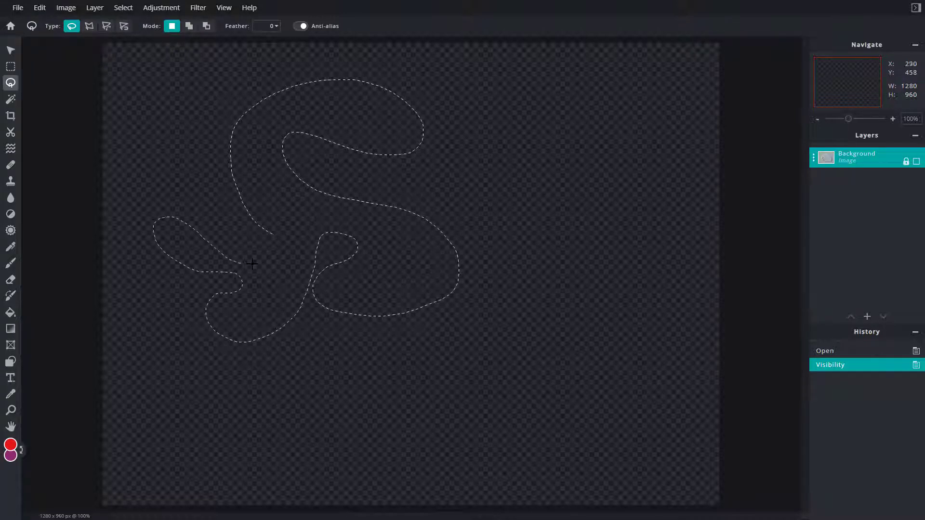
{"action": "left_click_drag", "start_coordinate": [268, 232], "coordinate": [270, 232]}
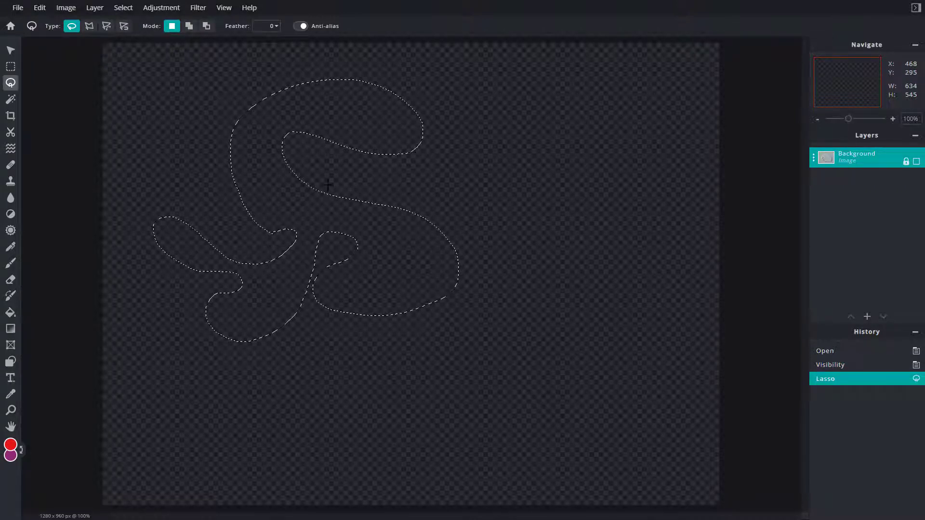
Draw a closed, straight-edged polygon lasso selection about 1022 × 466 px across the upper part of the canvas
{"action": "left_click", "coordinate": [90, 29]}
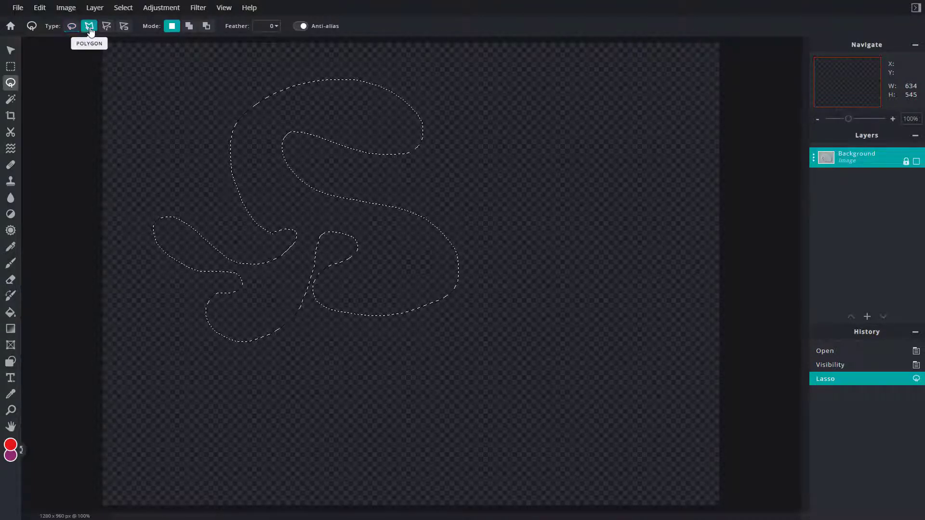
{"action": "left_click", "coordinate": [480, 122]}
{"action": "left_click", "coordinate": [598, 110]}
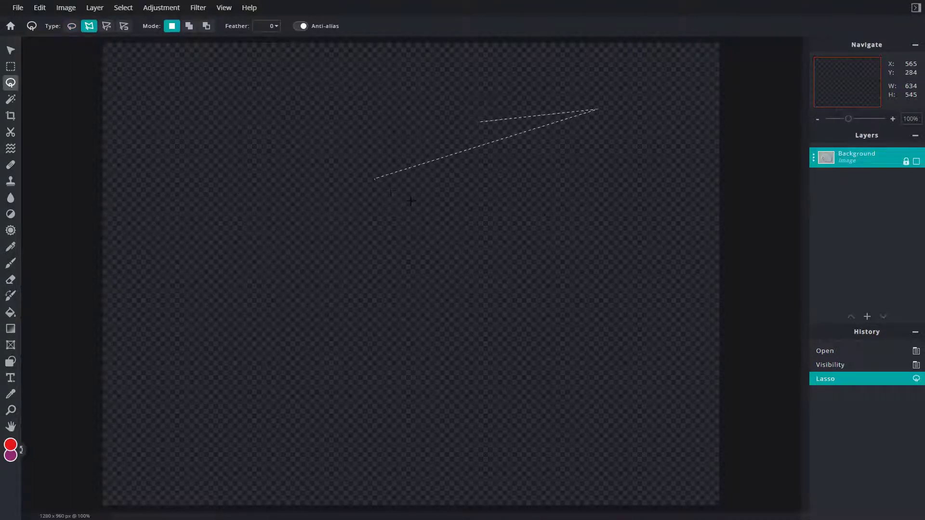
{"action": "left_click", "coordinate": [375, 179]}
{"action": "left_click", "coordinate": [595, 263]}
{"action": "left_click", "coordinate": [316, 328]}
{"action": "left_click", "coordinate": [106, 208]}
{"action": "left_click", "coordinate": [335, 125]}
{"action": "left_click", "coordinate": [394, 104]}
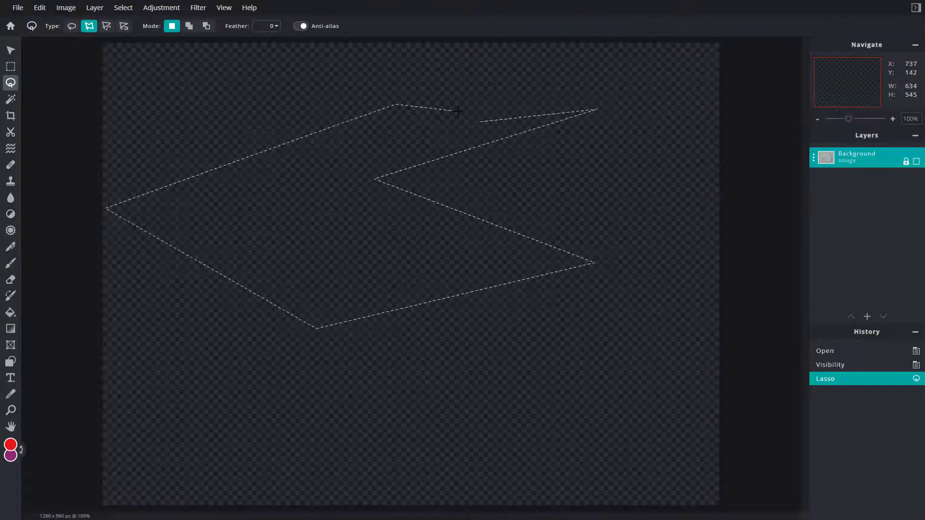
{"action": "left_click", "coordinate": [458, 112]}
{"action": "left_click", "coordinate": [479, 122]}
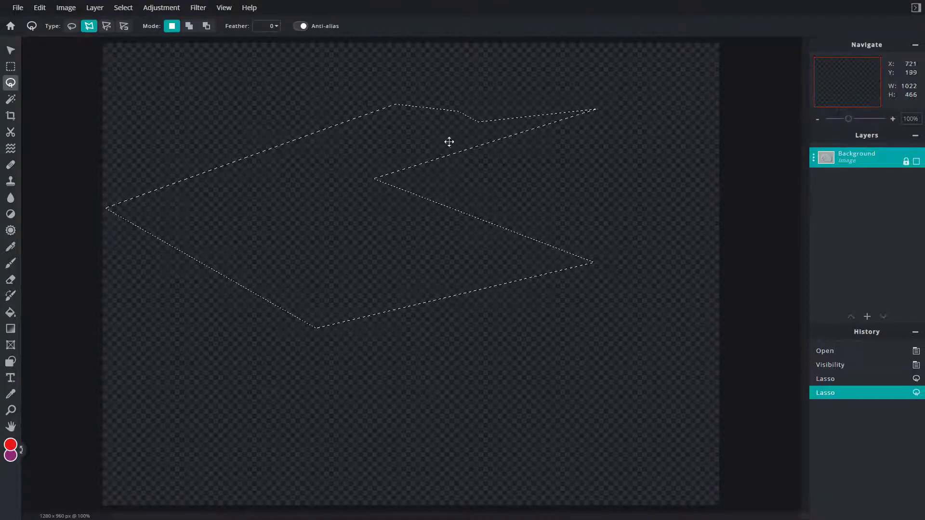
Draw a closed, curved bezier lasso selection about 768 × 768 px in the left and middle of the canvas
{"action": "left_click", "coordinate": [106, 26]}
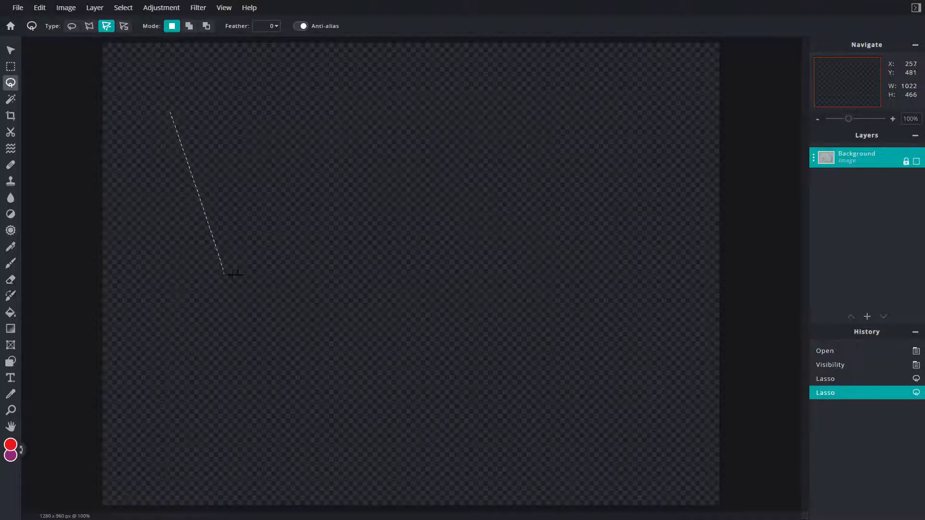
{"action": "mouse_move", "coordinate": [227, 273]}
{"action": "left_mouse_down"}
{"action": "mouse_move", "coordinate": [331, 265]}
{"action": "mouse_move", "coordinate": [361, 154]}
{"action": "mouse_move", "coordinate": [324, 250]}
{"action": "mouse_move", "coordinate": [314, 134]}
{"action": "mouse_move", "coordinate": [331, 147]}
{"action": "mouse_move", "coordinate": [298, 139]}
{"action": "mouse_move", "coordinate": [303, 121]}
{"action": "mouse_move", "coordinate": [328, 144]}
{"action": "left_mouse_up"}
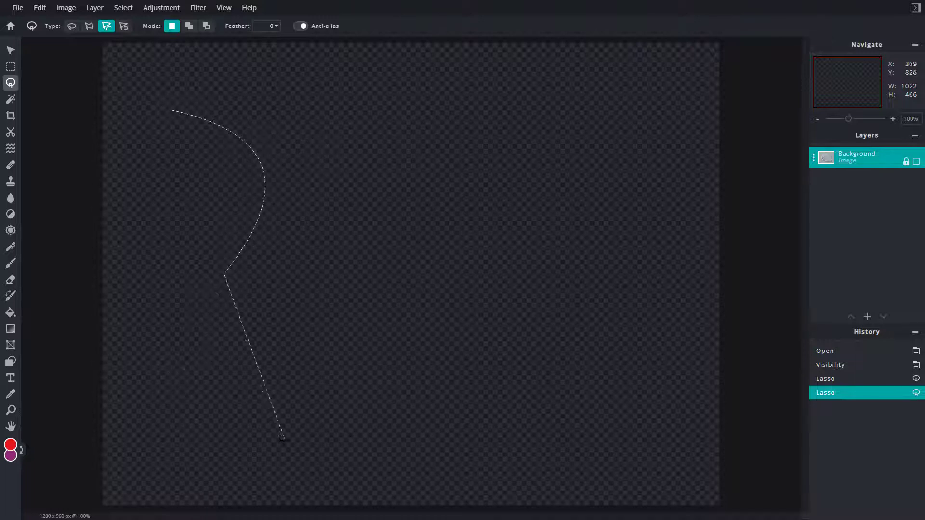
{"action": "mouse_move", "coordinate": [285, 439]}
{"action": "left_mouse_down"}
{"action": "mouse_move", "coordinate": [233, 372]}
{"action": "mouse_move", "coordinate": [148, 383]}
{"action": "mouse_move", "coordinate": [154, 378]}
{"action": "left_mouse_up"}
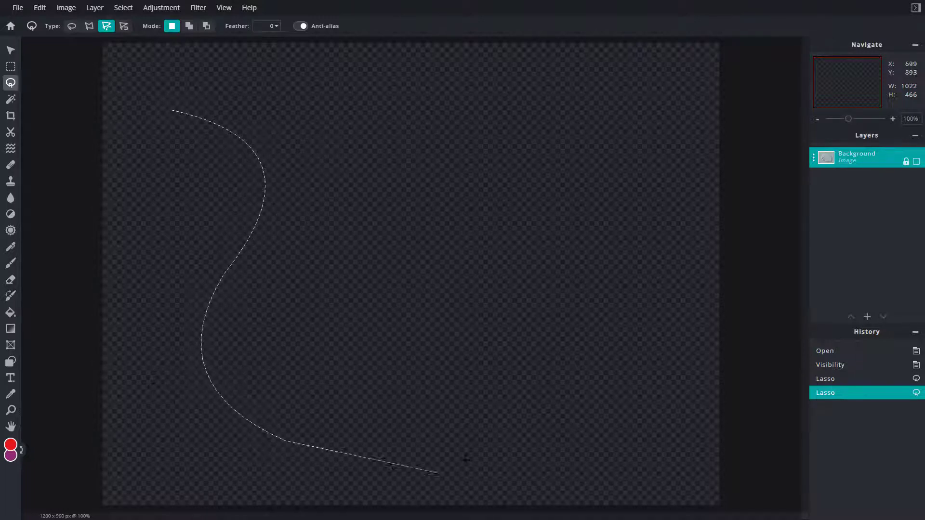
{"action": "left_click_drag", "start_coordinate": [512, 304], "coordinate": [459, 453]}
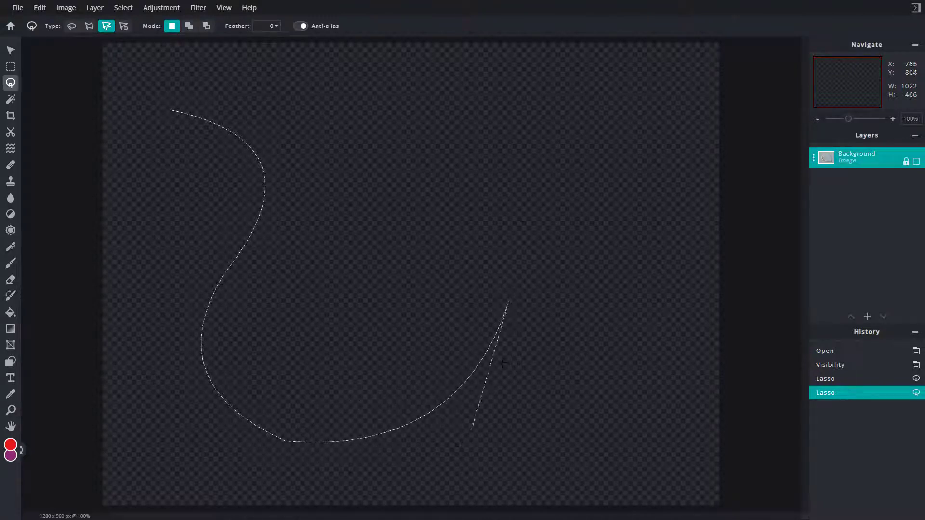
{"action": "mouse_move", "coordinate": [497, 168]}
{"action": "left_mouse_down"}
{"action": "mouse_move", "coordinate": [554, 205]}
{"action": "mouse_move", "coordinate": [540, 211]}
{"action": "mouse_move", "coordinate": [585, 204]}
{"action": "mouse_move", "coordinate": [525, 196]}
{"action": "left_mouse_up"}
{"action": "left_click_drag", "start_coordinate": [278, 100], "coordinate": [385, 78]}
{"action": "mouse_move", "coordinate": [187, 75]}
{"action": "left_mouse_down"}
{"action": "mouse_move", "coordinate": [244, 70]}
{"action": "mouse_move", "coordinate": [226, 106]}
{"action": "mouse_move", "coordinate": [182, 77]}
{"action": "mouse_move", "coordinate": [118, 65]}
{"action": "left_mouse_up"}
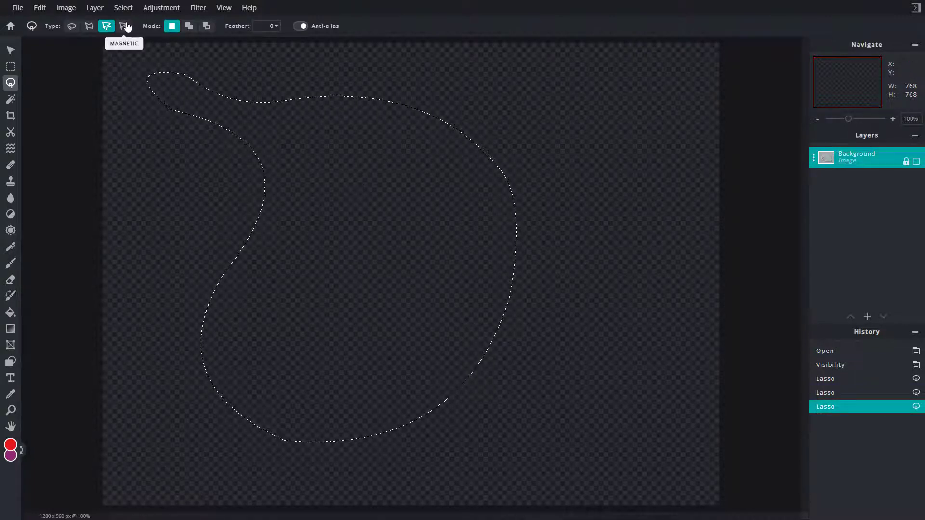
{"action": "left_click", "coordinate": [251, 57]}
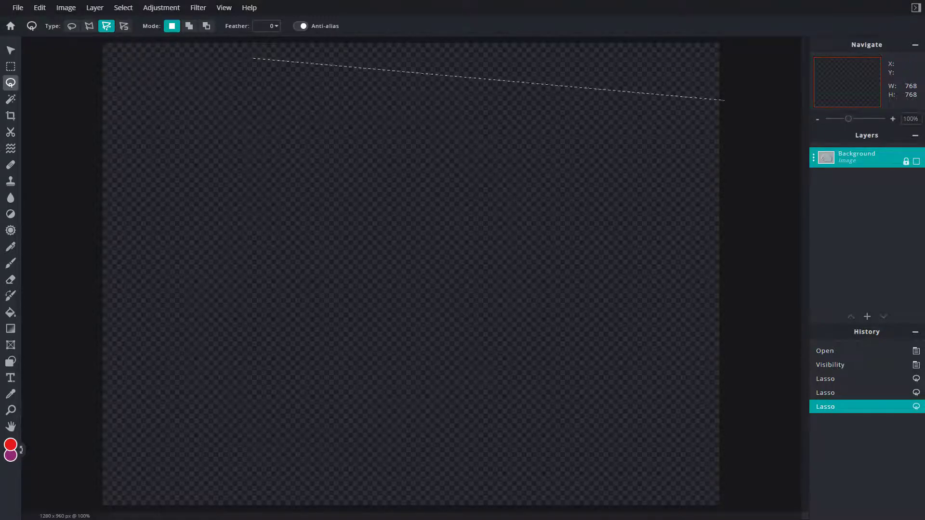
{"action": "double_click", "coordinate": [600, 110]}
Show the Background layer again and trace the outline of the whole stone with the magnetic lasso at size 50
{"action": "left_click", "coordinate": [917, 163]}
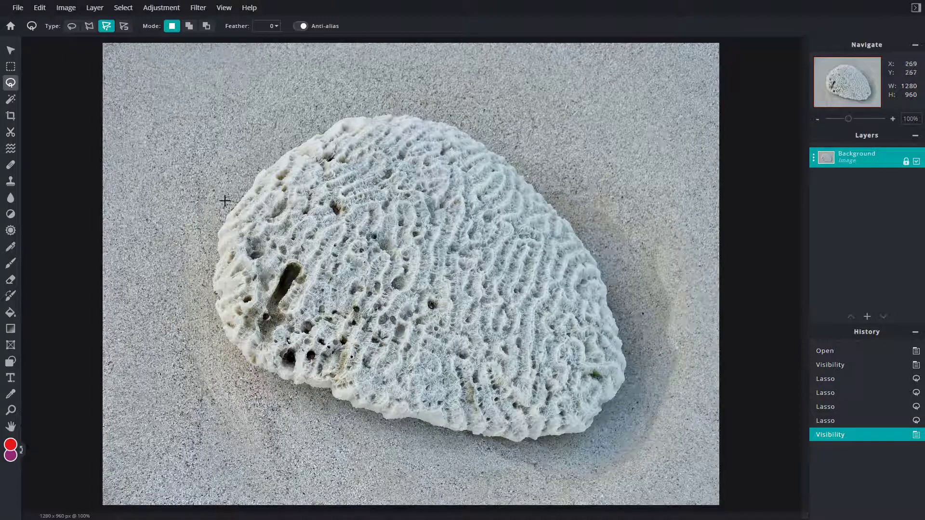
{"action": "left_click", "coordinate": [124, 26]}
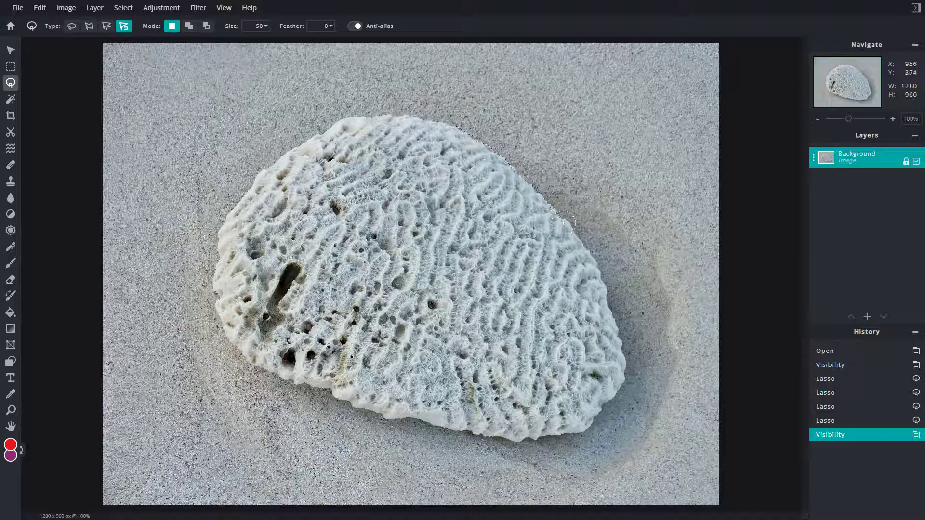
{"action": "mouse_move", "coordinate": [615, 300]}
{"action": "left_mouse_down"}
{"action": "mouse_move", "coordinate": [621, 391]}
{"action": "mouse_move", "coordinate": [615, 409]}
{"action": "mouse_move", "coordinate": [584, 433]}
{"action": "mouse_move", "coordinate": [497, 441]}
{"action": "mouse_move", "coordinate": [404, 427]}
{"action": "left_mouse_up"}
{"action": "left_click_drag", "start_coordinate": [353, 411], "coordinate": [304, 386]}
{"action": "left_click_drag", "start_coordinate": [211, 256], "coordinate": [226, 219]}
{"action": "left_click_drag", "start_coordinate": [464, 130], "coordinate": [464, 131]}
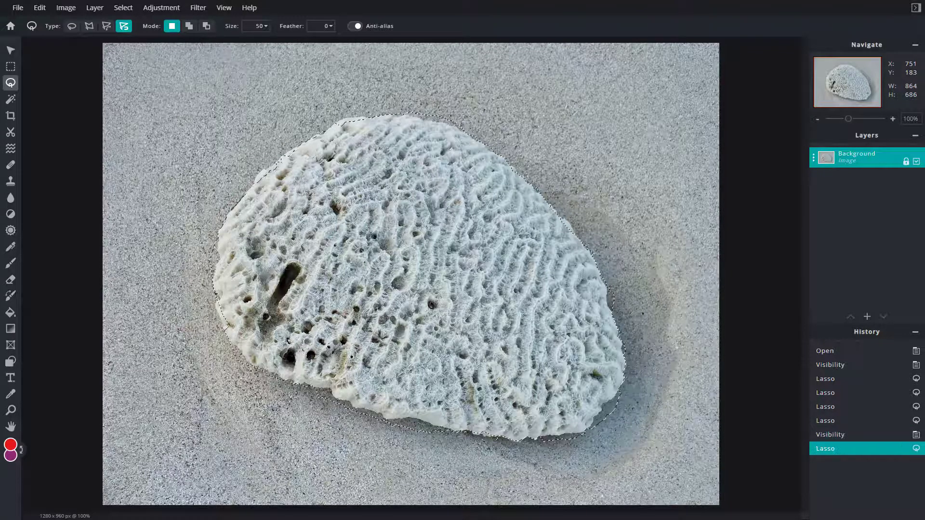
Cut the selected stone out of its place by moving it up and to the left, and deselect it
{"action": "left_click", "coordinate": [11, 50]}
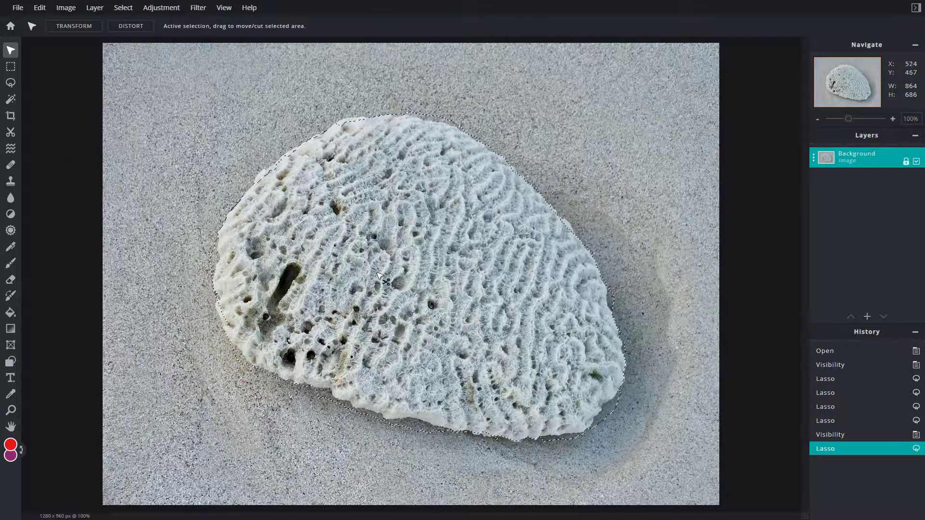
{"action": "mouse_move", "coordinate": [398, 274]}
{"action": "left_mouse_down"}
{"action": "mouse_move", "coordinate": [284, 262]}
{"action": "mouse_move", "coordinate": [504, 288]}
{"action": "mouse_move", "coordinate": [414, 229]}
{"action": "mouse_move", "coordinate": [311, 235]}
{"action": "left_mouse_up"}
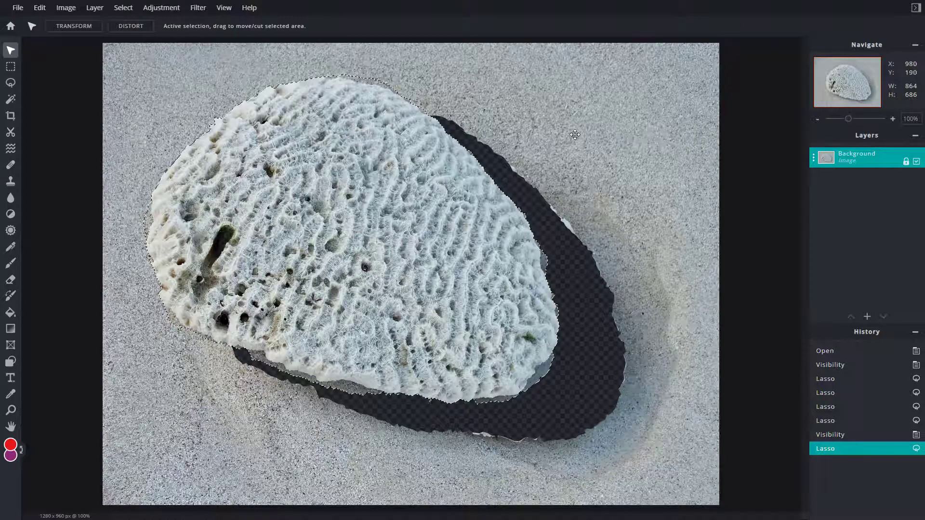
{"action": "left_click", "coordinate": [575, 134]}
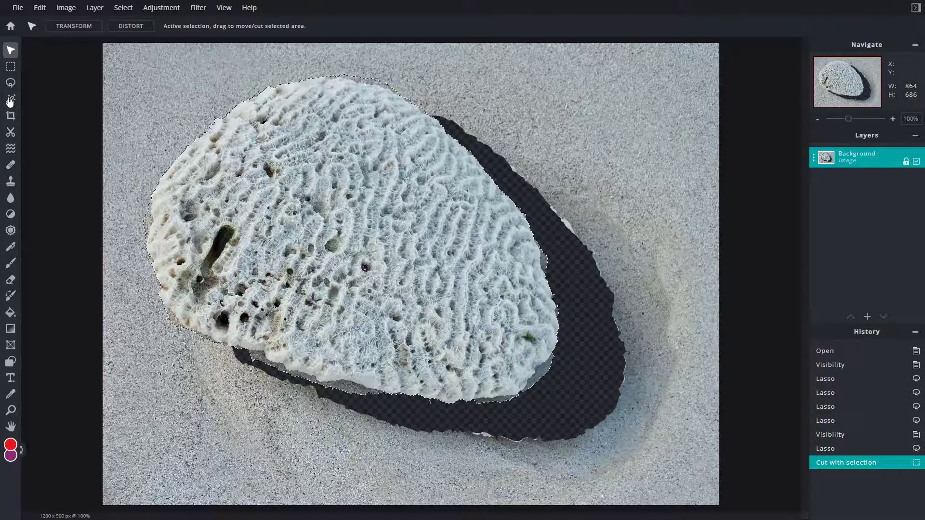
{"action": "left_click", "coordinate": [10, 83]}
{"action": "left_click", "coordinate": [638, 124]}
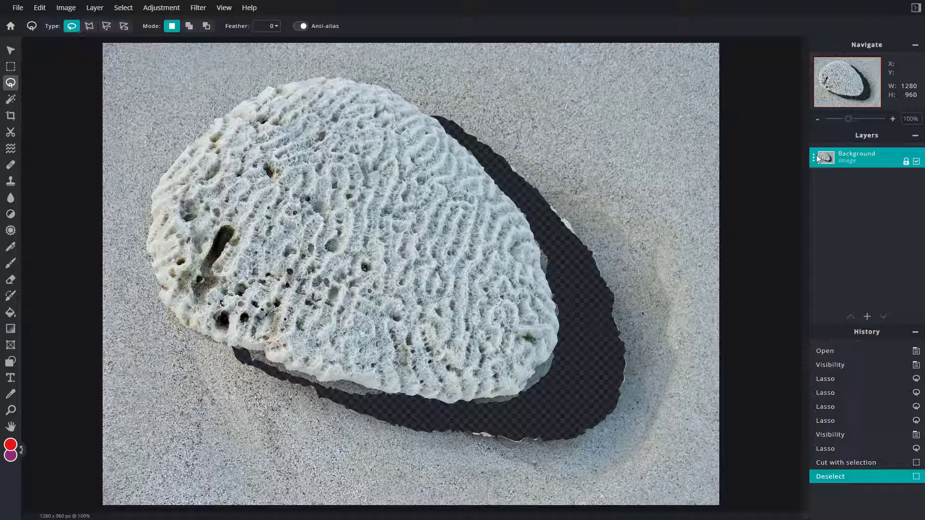
With the Background layer hidden, build a freehand selection by adding an overlapping area on its left and subtracting its upper middle
{"action": "left_click", "coordinate": [917, 163]}
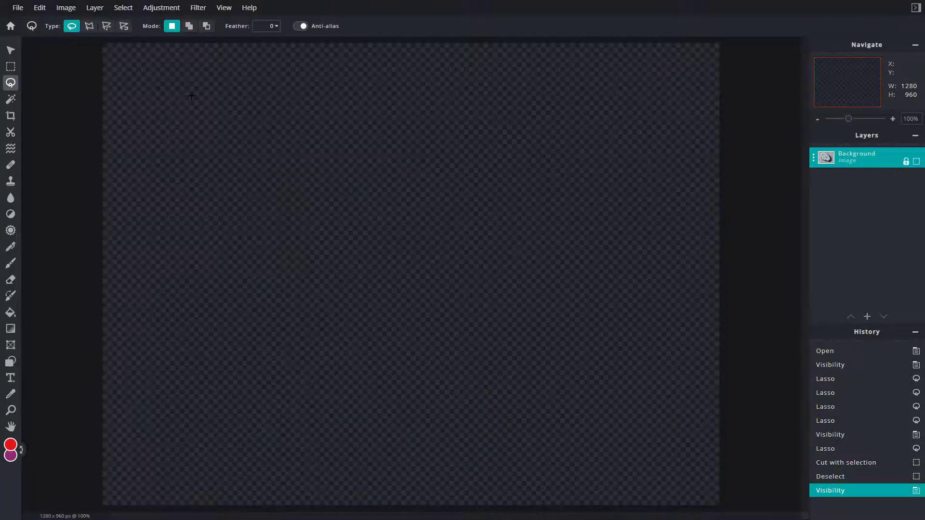
{"action": "mouse_move", "coordinate": [307, 144]}
{"action": "left_mouse_down"}
{"action": "mouse_move", "coordinate": [433, 236]}
{"action": "mouse_move", "coordinate": [296, 159]}
{"action": "left_mouse_up"}
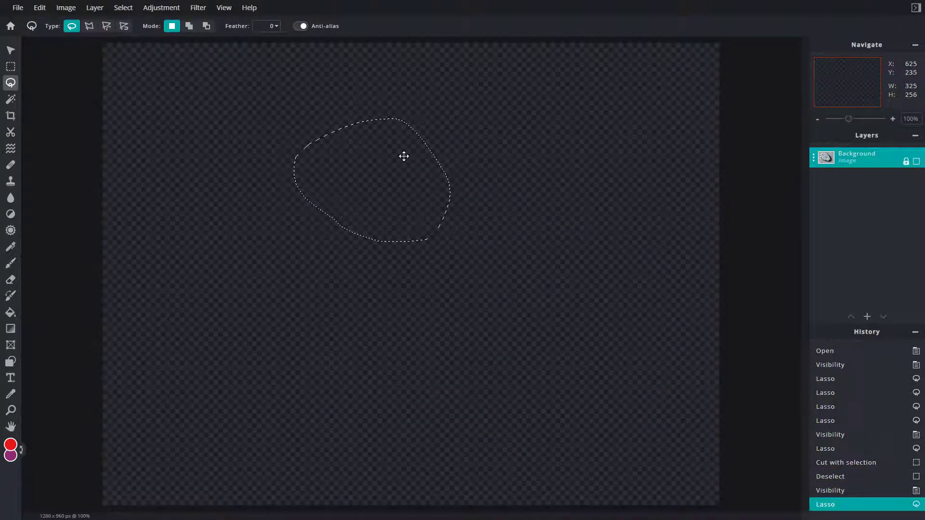
{"action": "left_click", "coordinate": [189, 26]}
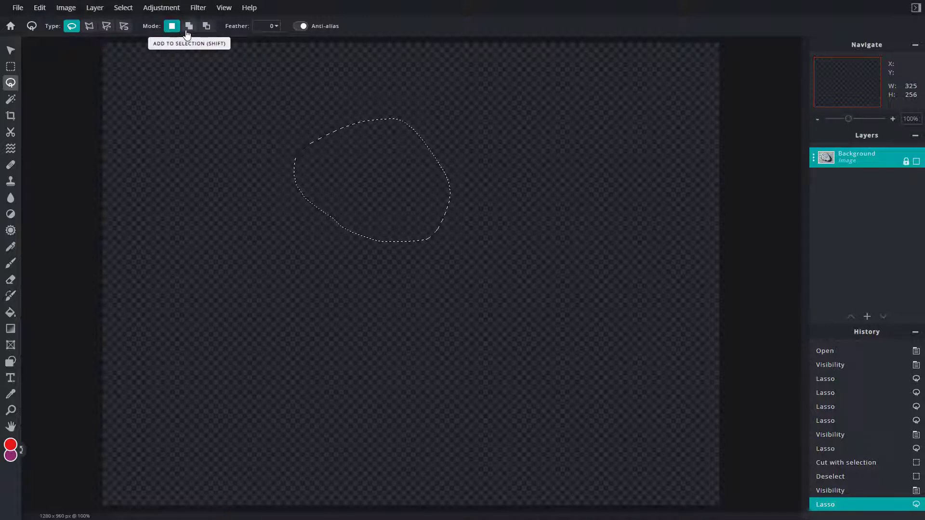
{"action": "mouse_move", "coordinate": [284, 149]}
{"action": "left_mouse_down"}
{"action": "mouse_move", "coordinate": [241, 140]}
{"action": "mouse_move", "coordinate": [280, 157]}
{"action": "left_mouse_up"}
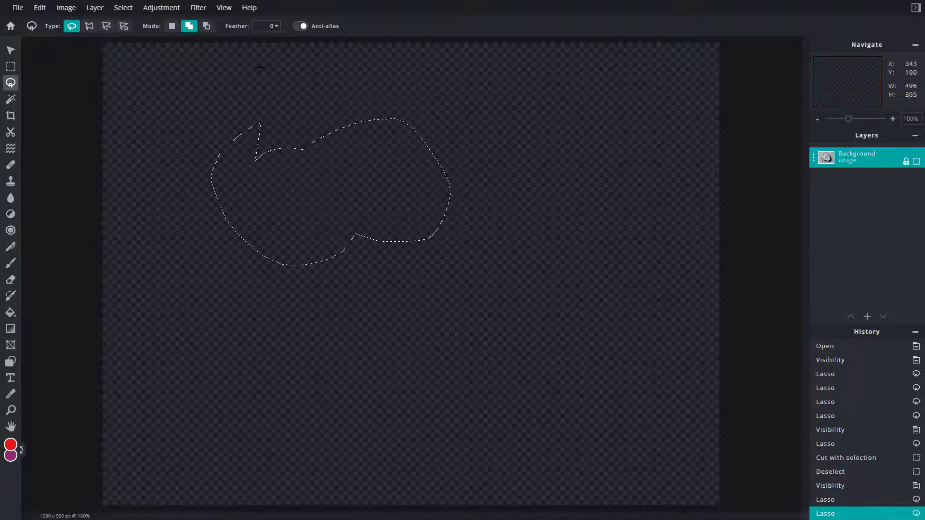
{"action": "left_click", "coordinate": [207, 26]}
{"action": "mouse_move", "coordinate": [281, 113]}
{"action": "left_mouse_down"}
{"action": "mouse_move", "coordinate": [380, 145]}
{"action": "mouse_move", "coordinate": [259, 172]}
{"action": "mouse_move", "coordinate": [308, 72]}
{"action": "left_mouse_up"}
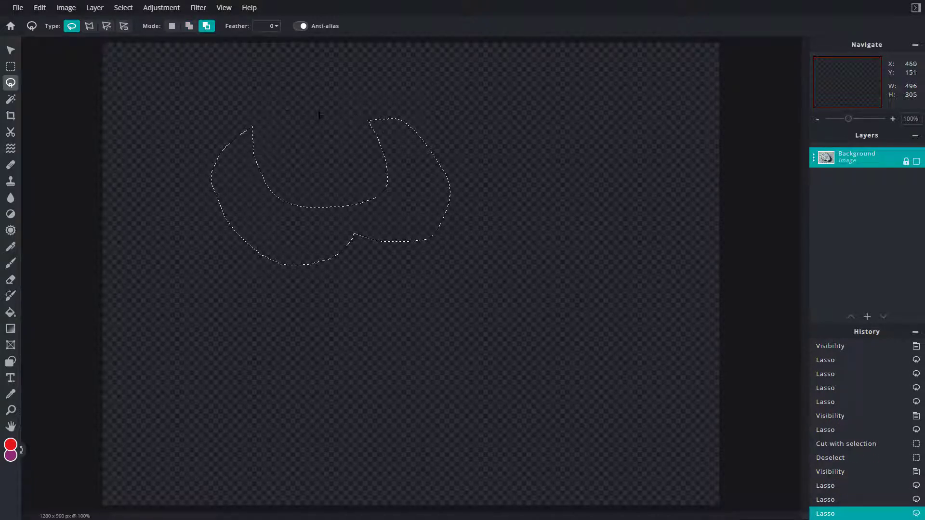
Show the Background layer with the selection cleared, and set the lasso's feather to 16
{"action": "left_click", "coordinate": [917, 162]}
{"action": "key", "text": "ctrl+d"}
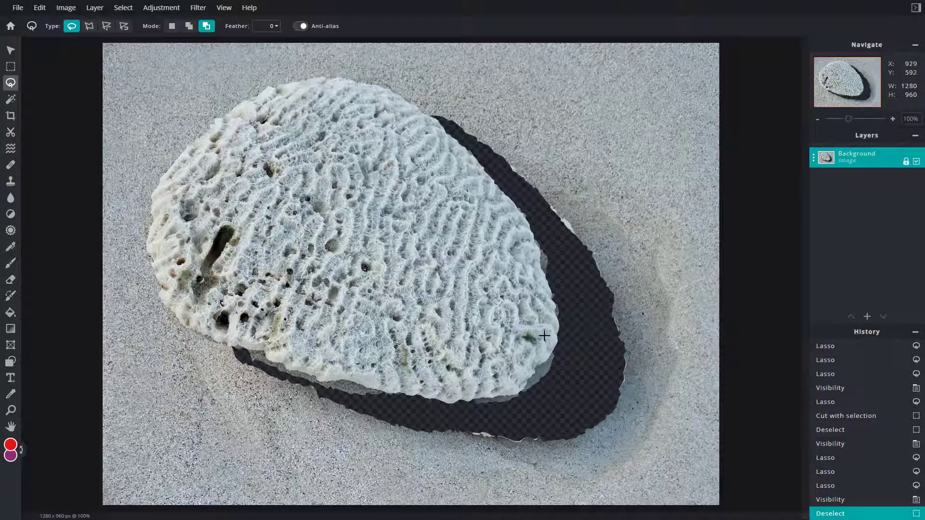
{"action": "left_click", "coordinate": [276, 26]}
{"action": "left_click_drag", "start_coordinate": [199, 43], "coordinate": [203, 43]}
Try to draw a feathered freehand selection on the stone while the lasso is in subtract mode
{"action": "left_click_drag", "start_coordinate": [454, 268], "coordinate": [463, 249]}
{"action": "left_click_drag", "start_coordinate": [434, 308], "coordinate": [435, 308]}
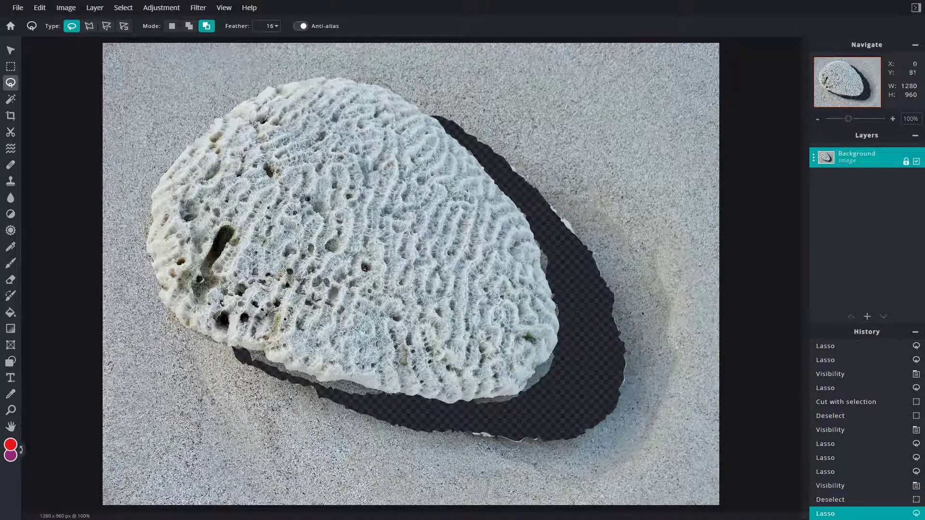
{"action": "key", "text": "v"}
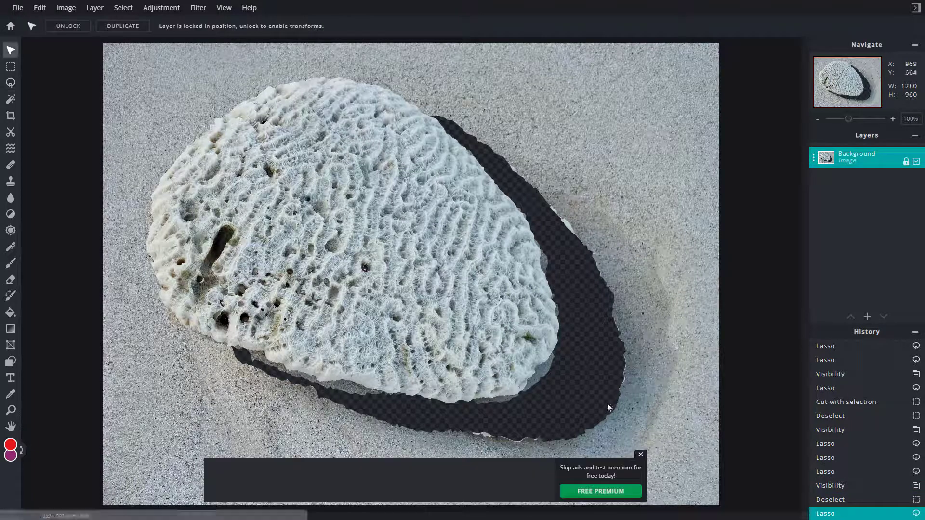
{"action": "left_click", "coordinate": [641, 455]}
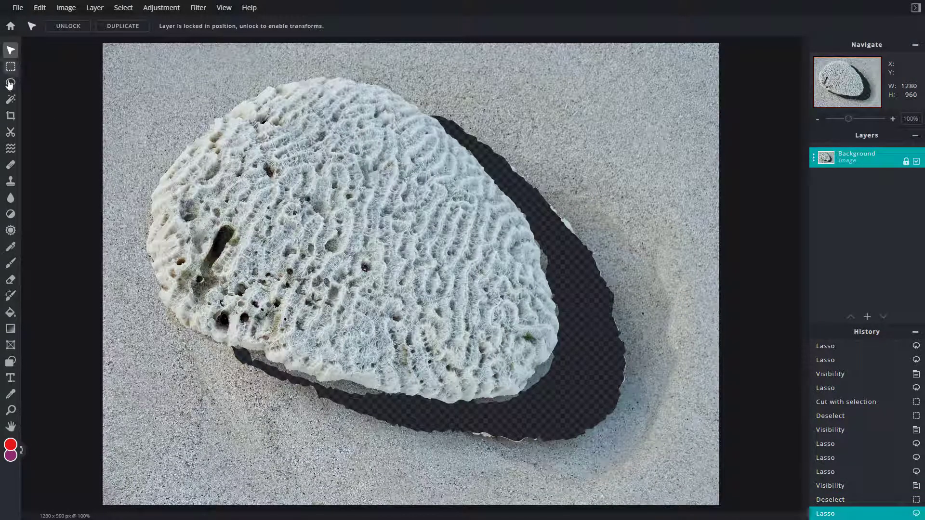
{"action": "left_click", "coordinate": [11, 83]}
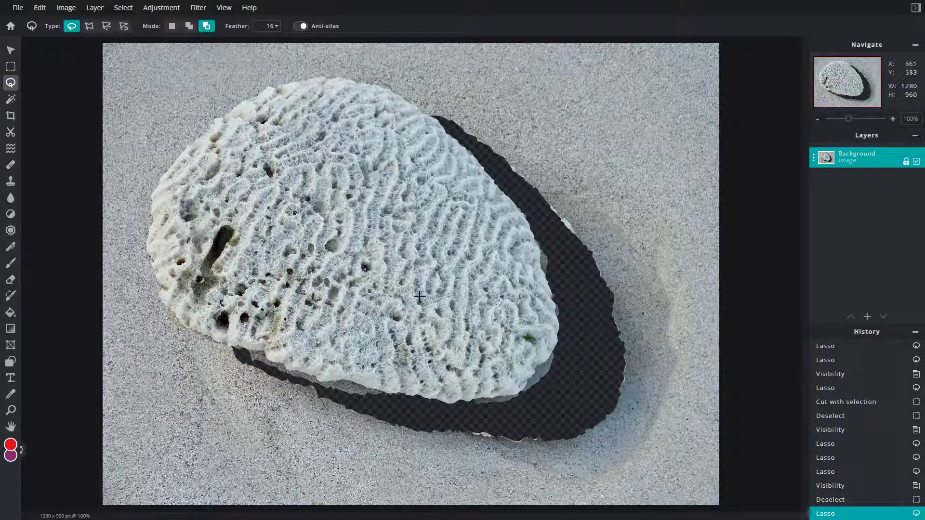
{"action": "left_click", "coordinate": [437, 259]}
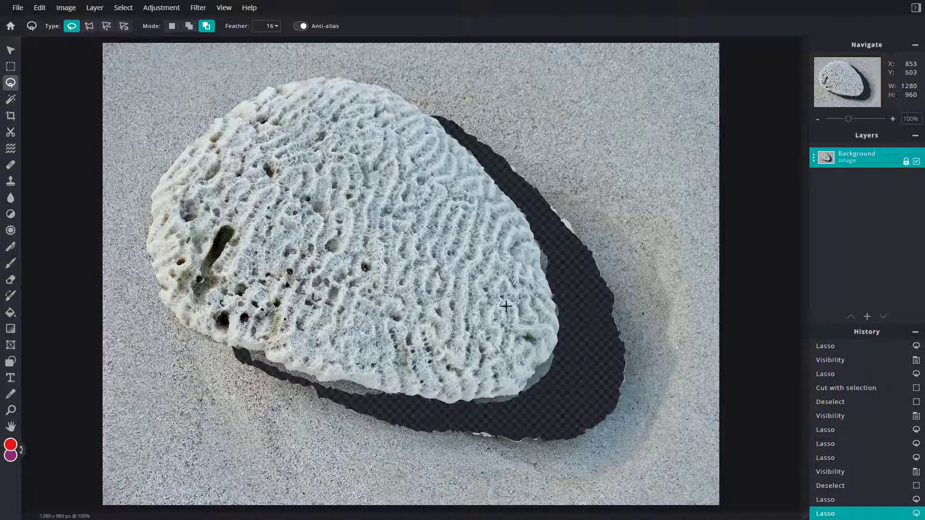
{"action": "left_click", "coordinate": [378, 288]}
Switch the lasso to new selection mode and draw a feathered freehand selection about 279 × 224 px on the stone's lower right part
{"action": "left_click", "coordinate": [171, 28]}
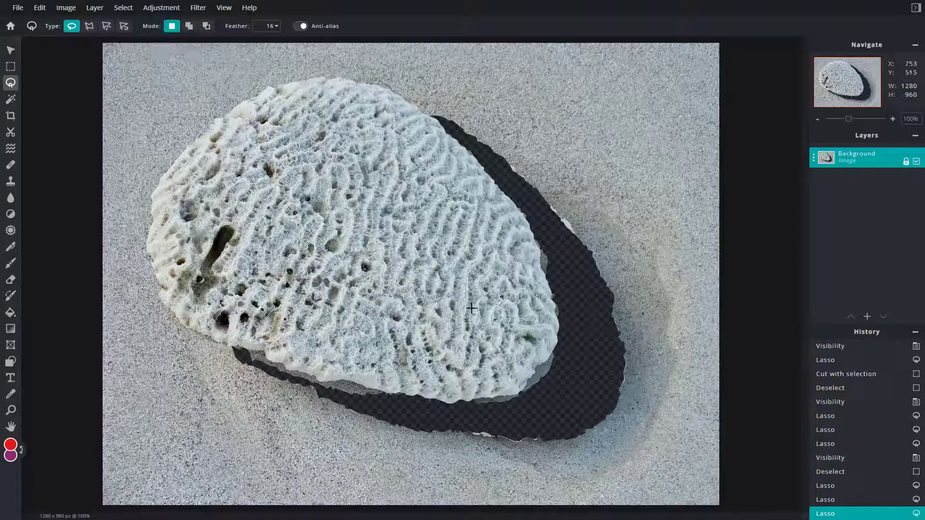
{"action": "mouse_move", "coordinate": [434, 259]}
{"action": "left_mouse_down"}
{"action": "mouse_move", "coordinate": [438, 319]}
{"action": "mouse_move", "coordinate": [424, 263]}
{"action": "left_mouse_up"}
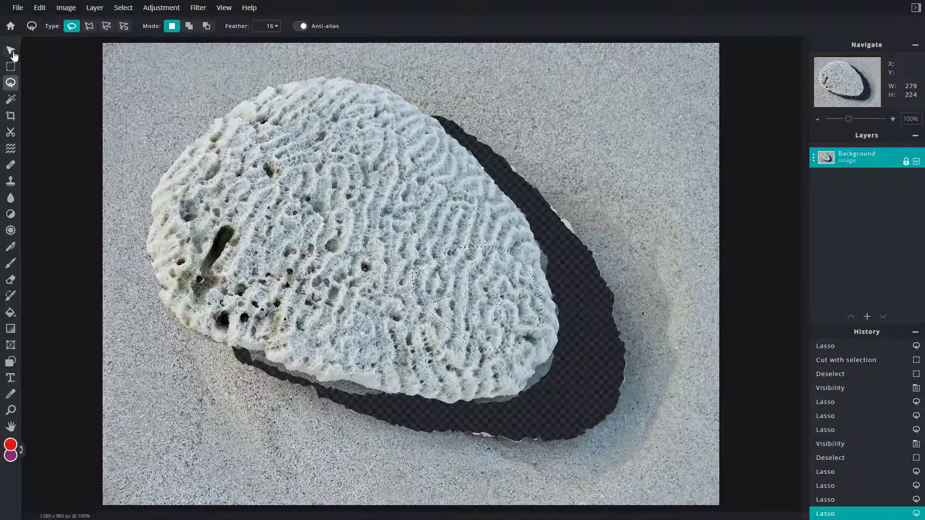
Cut the feathered selection out of the stone by moving it toward the lower right over the transparent shadow area, and clear the selection
{"action": "left_click", "coordinate": [10, 50]}
{"action": "left_click_drag", "start_coordinate": [475, 292], "coordinate": [565, 323]}
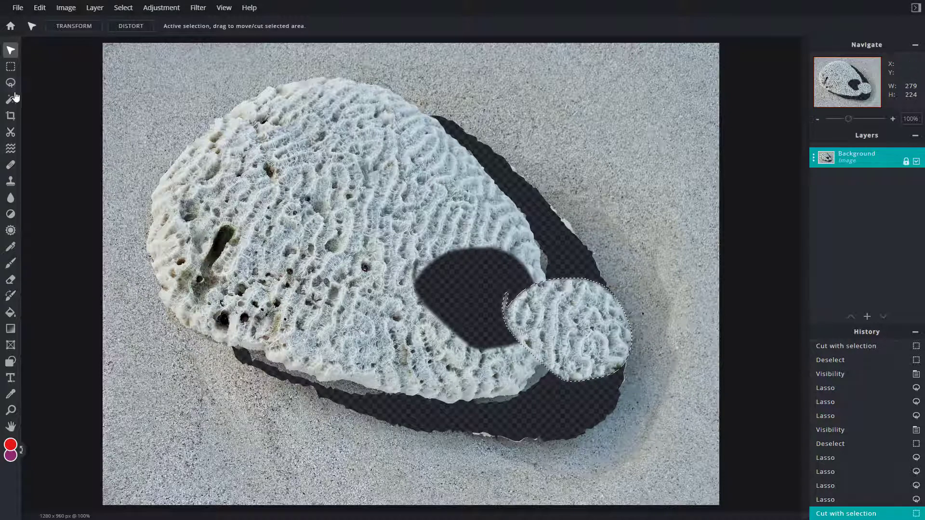
{"action": "left_click", "coordinate": [11, 68]}
{"action": "left_click", "coordinate": [504, 315]}
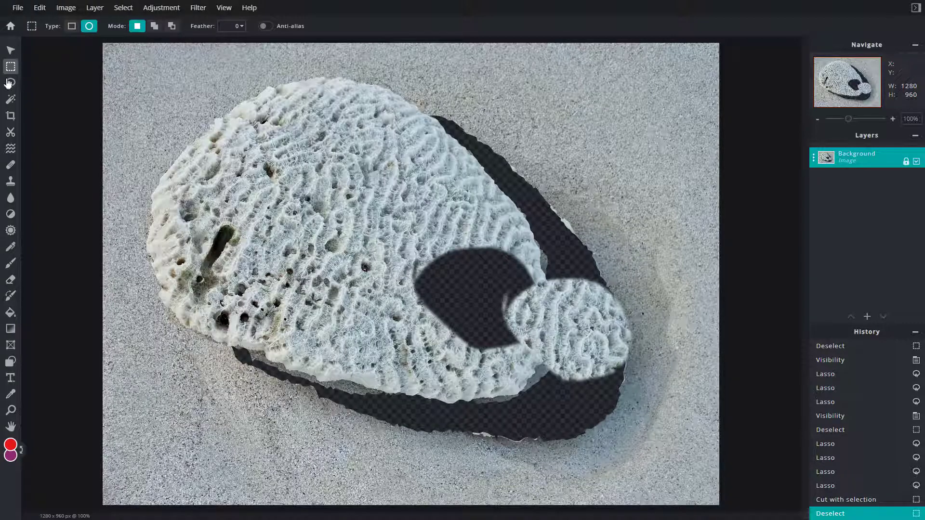
Set the lasso's feather to 0 and draw a small freehand selection about 47 × 40 px on the stone just above the feathered hole
{"action": "left_click", "coordinate": [10, 83]}
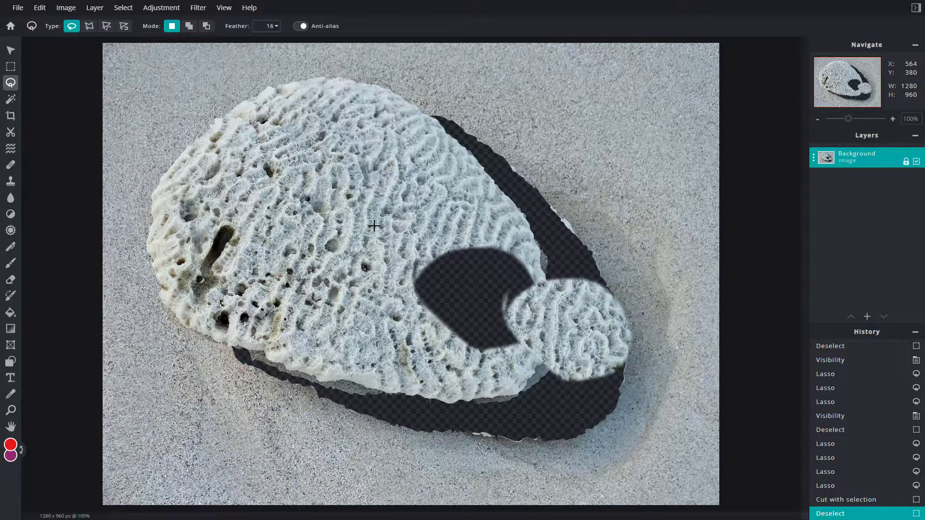
{"action": "scroll", "coordinate": [374, 226], "scroll_direction": "up", "scroll_amount": 6}
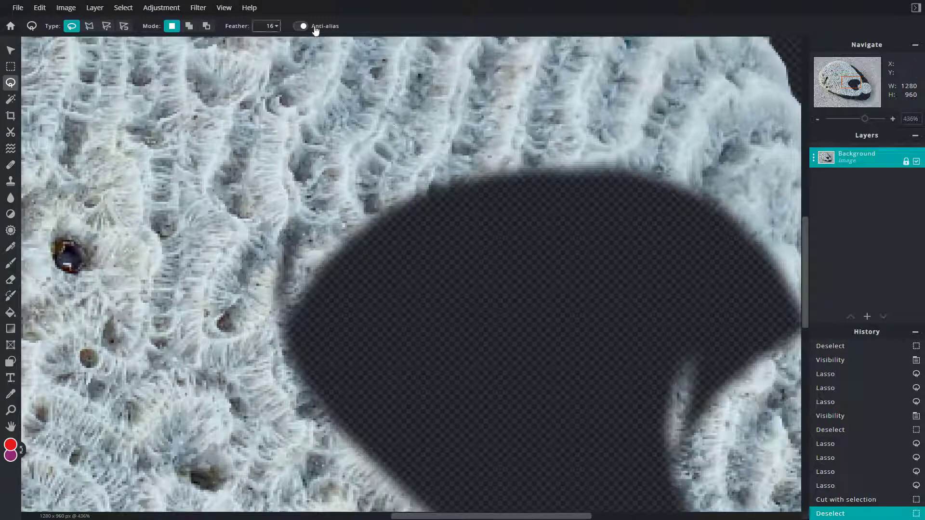
{"action": "left_click", "coordinate": [275, 26]}
{"action": "left_click_drag", "start_coordinate": [212, 43], "coordinate": [166, 41]}
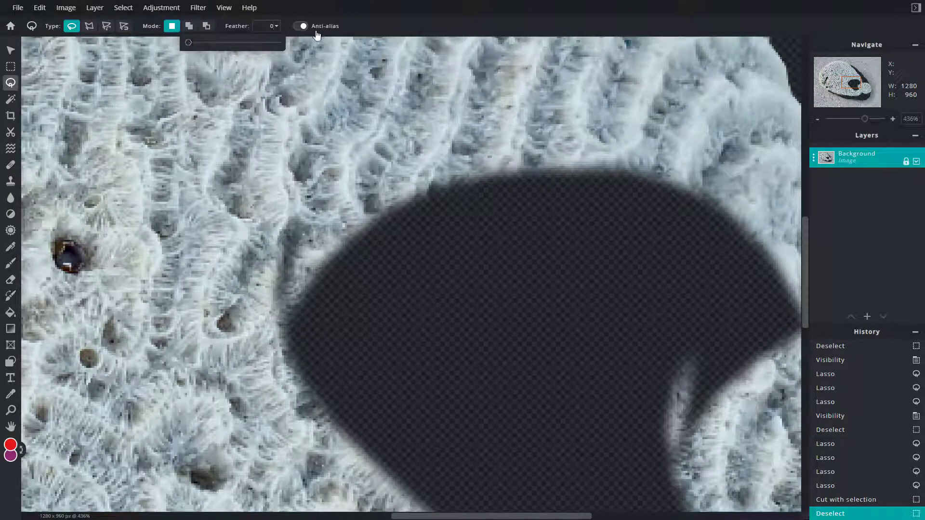
{"action": "mouse_move", "coordinate": [369, 225]}
{"action": "left_mouse_down"}
{"action": "mouse_move", "coordinate": [305, 193]}
{"action": "mouse_move", "coordinate": [339, 213]}
{"action": "mouse_move", "coordinate": [374, 208]}
{"action": "mouse_move", "coordinate": [448, 328]}
{"action": "left_mouse_up"}
Move the small unfeathered selected piece down into the feathered hole and clear its selection
{"action": "left_click", "coordinate": [10, 50]}
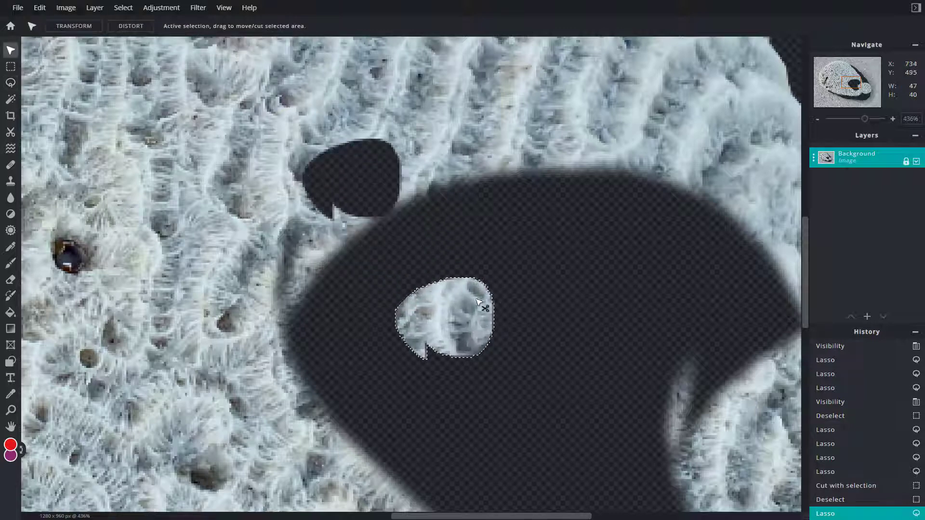
{"action": "left_click", "coordinate": [14, 70]}
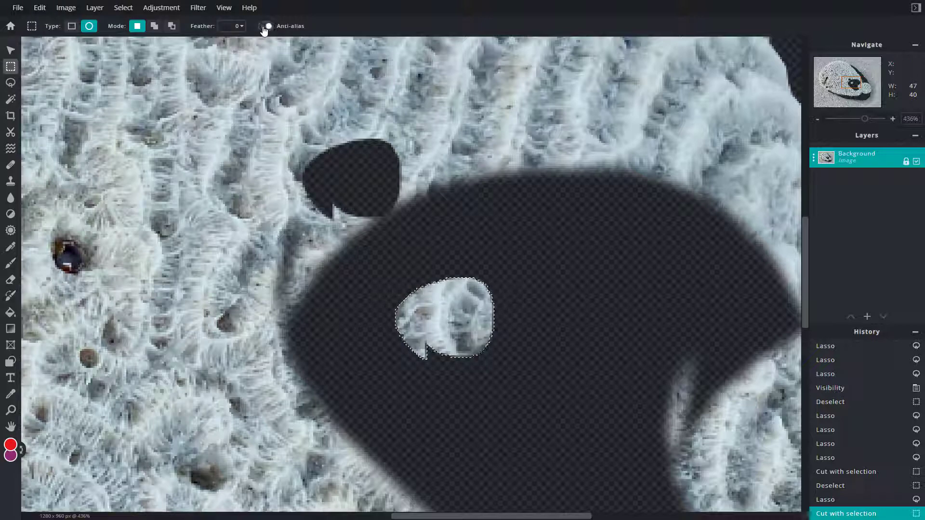
{"action": "left_click", "coordinate": [501, 154]}
{"action": "mouse_move", "coordinate": [455, 141]}
{"action": "left_mouse_down"}
{"action": "mouse_move", "coordinate": [489, 86]}
{"action": "mouse_move", "coordinate": [464, 102]}
{"action": "left_mouse_up"}
With the lasso's anti-aliasing turned off, draw a freehand selection about 88 × 36 px on the stone above the hole and shift its outline upward
{"action": "left_click", "coordinate": [10, 83]}
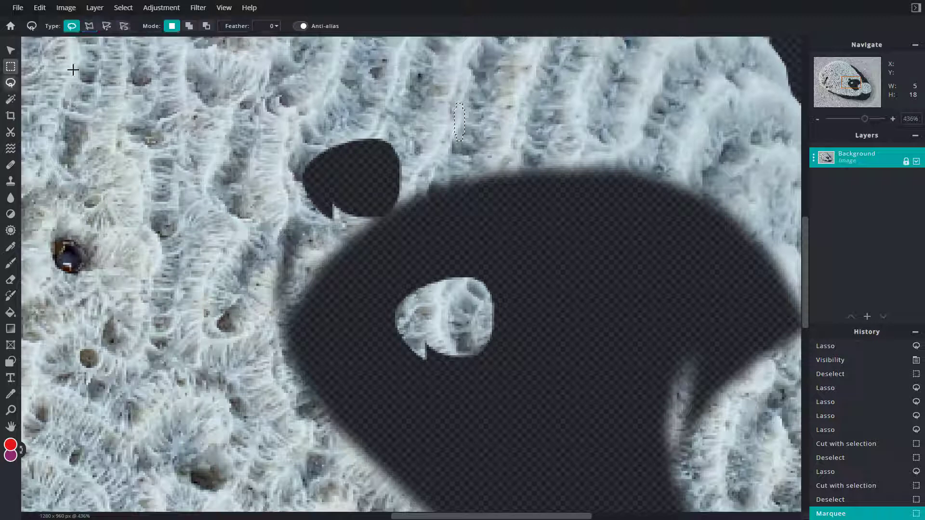
{"action": "left_click", "coordinate": [301, 26]}
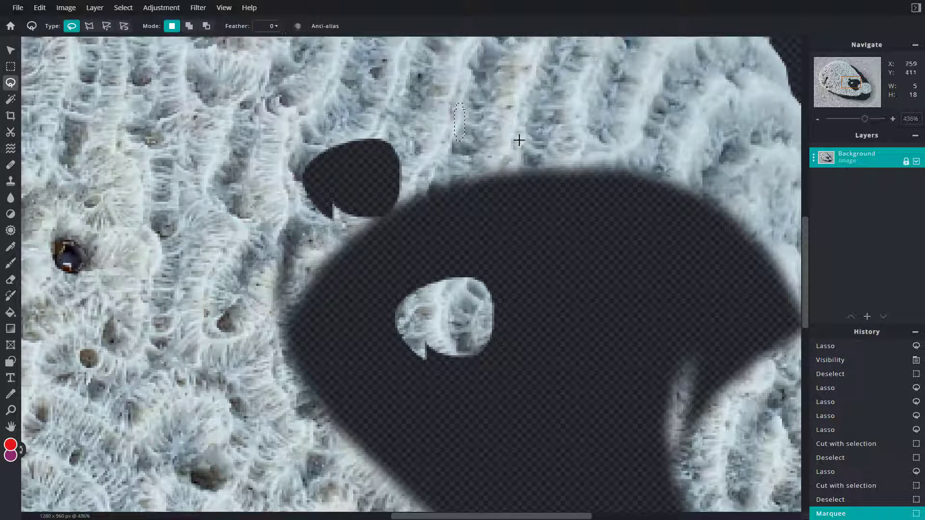
{"action": "mouse_move", "coordinate": [477, 138]}
{"action": "left_mouse_down"}
{"action": "mouse_move", "coordinate": [610, 115]}
{"action": "mouse_move", "coordinate": [477, 138]}
{"action": "left_mouse_up"}
{"action": "mouse_move", "coordinate": [534, 137]}
{"action": "left_mouse_down"}
{"action": "mouse_move", "coordinate": [560, 248]}
{"action": "mouse_move", "coordinate": [515, 88]}
{"action": "left_mouse_up"}
Move the selected non-anti-aliased piece down into the feathered hole beside the smaller piece, and clear the selection to compare their edges
{"action": "left_click", "coordinate": [10, 51]}
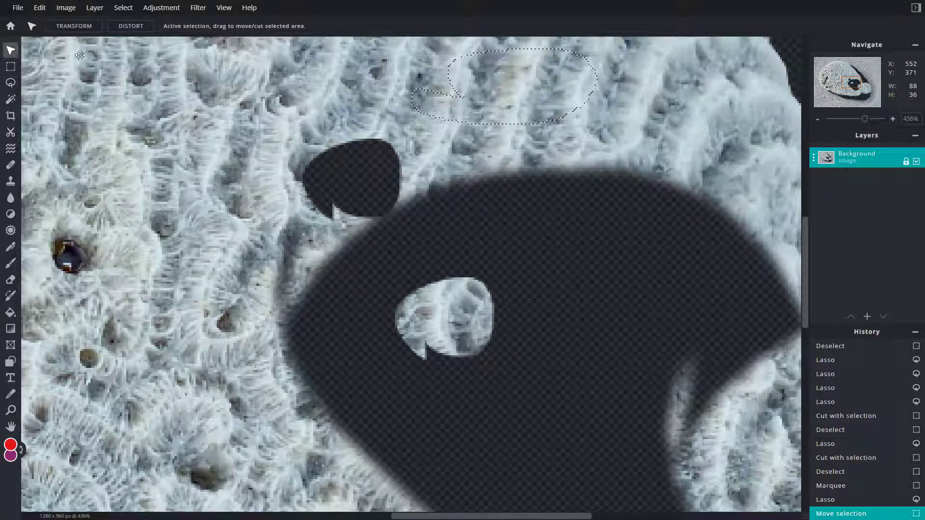
{"action": "left_click_drag", "start_coordinate": [541, 193], "coordinate": [563, 270]}
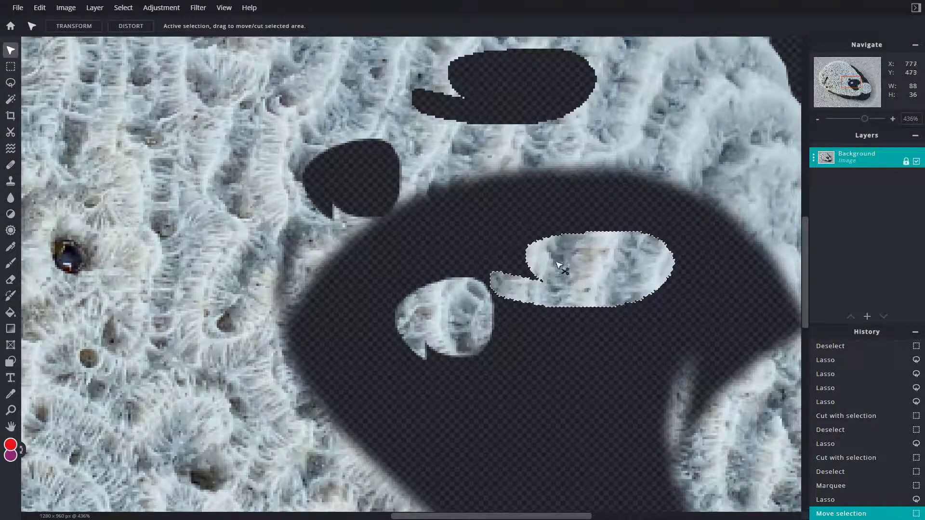
{"action": "left_click", "coordinate": [10, 67]}
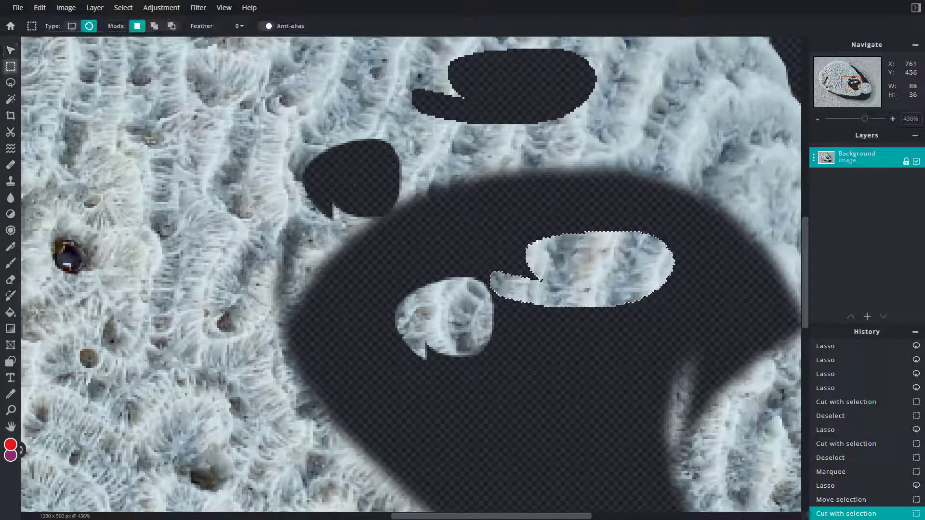
{"action": "key", "text": "ctrl+d"}
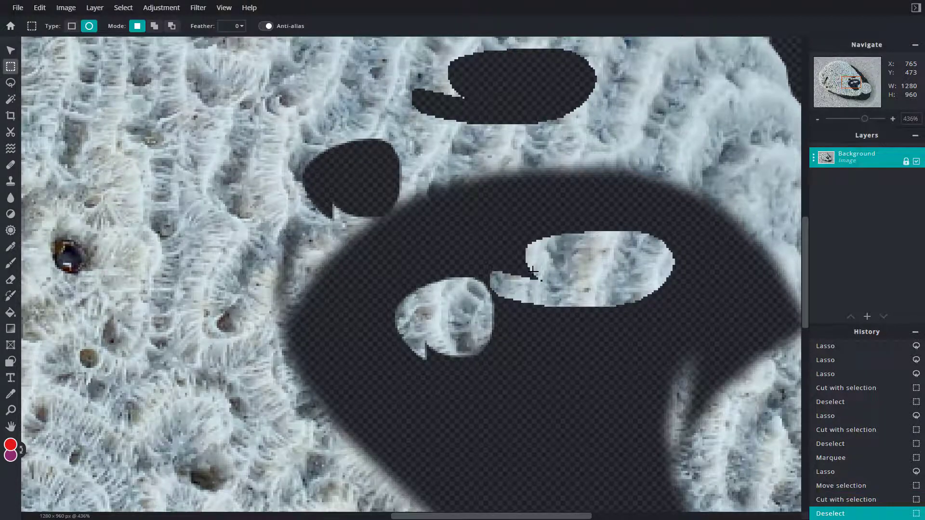
{"action": "scroll", "coordinate": [534, 271], "scroll_direction": "up", "scroll_amount": 6}
{"action": "scroll", "coordinate": [384, 330], "scroll_direction": "down", "scroll_amount": 3}
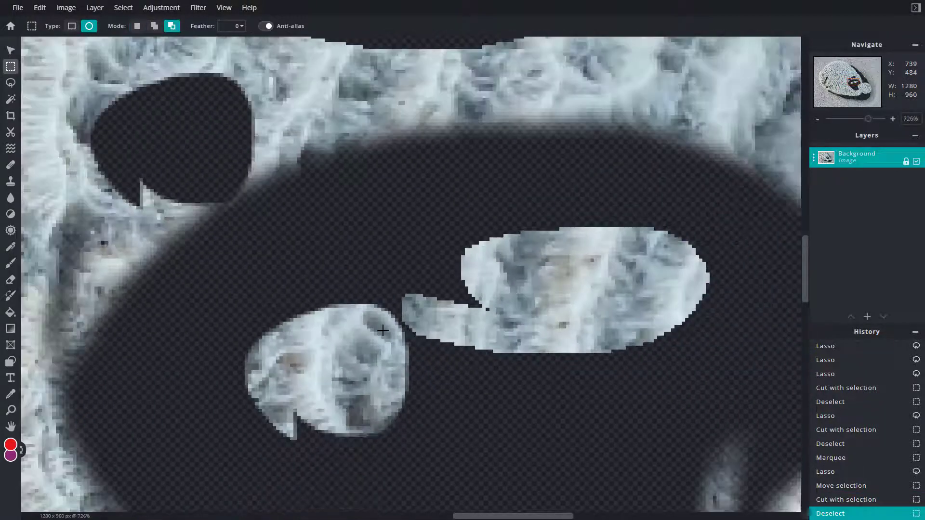